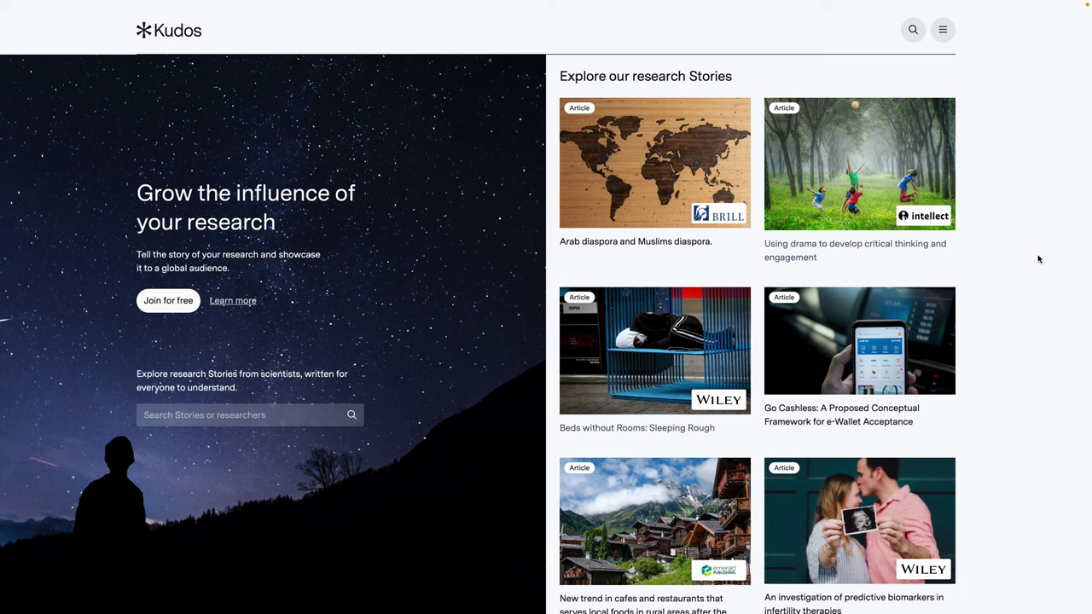
Step: Sign up for a free account, opting in to performance tracking and to updates about new features and offers
{"action": "left_click", "coordinate": [943, 31]}
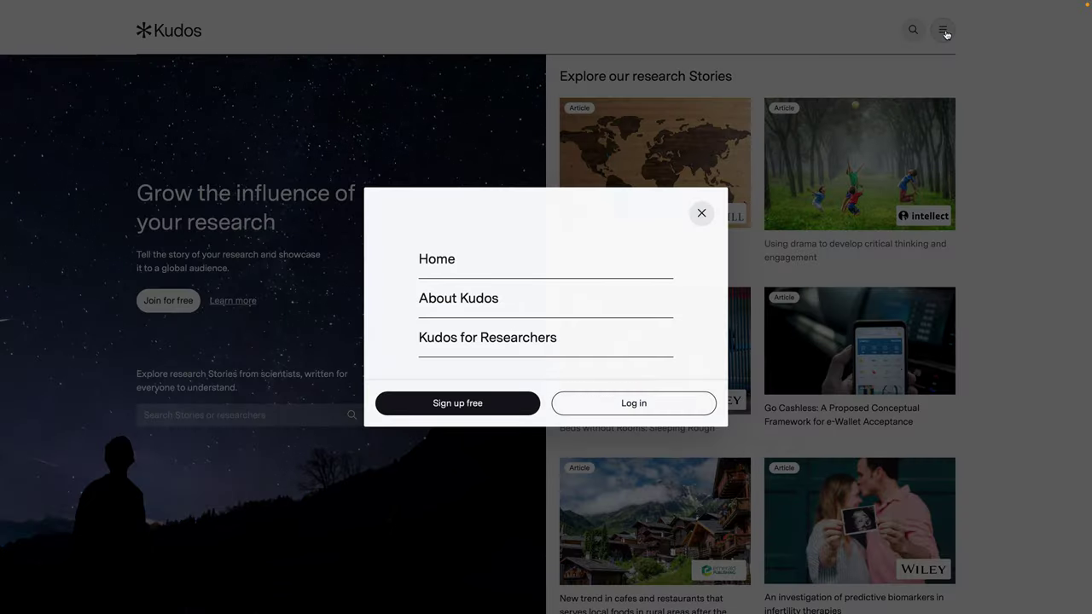
{"action": "left_click", "coordinate": [506, 405]}
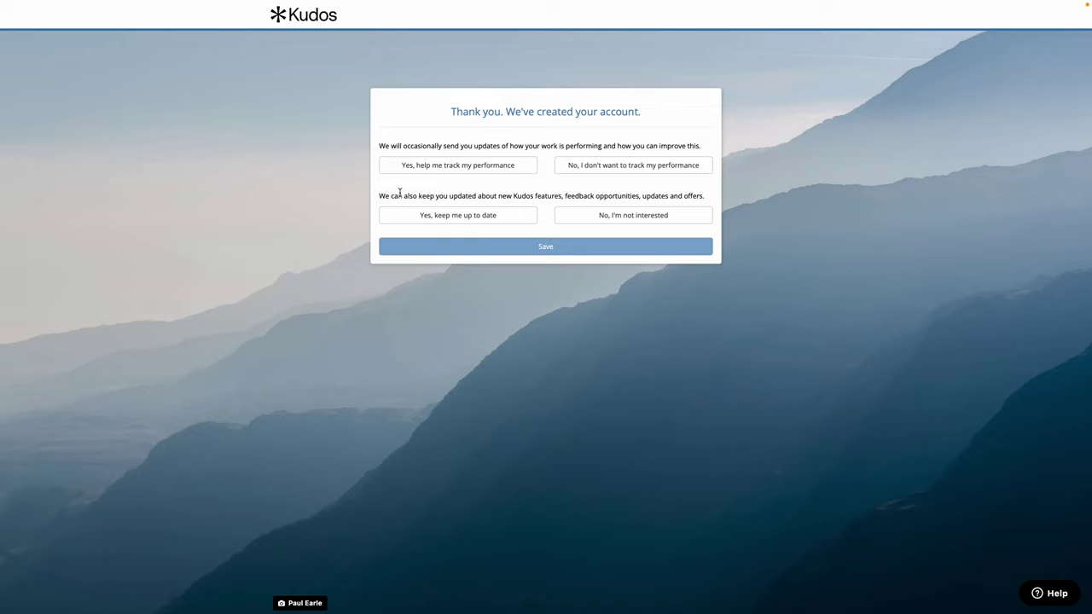
{"action": "left_click", "coordinate": [434, 171]}
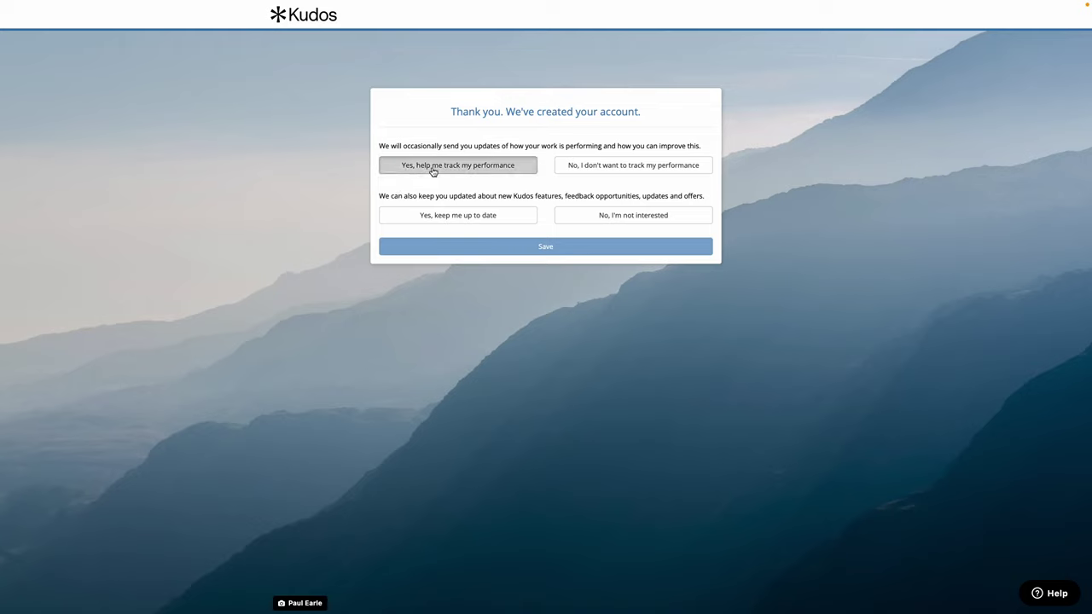
{"action": "left_click", "coordinate": [514, 215]}
{"action": "left_click", "coordinate": [572, 246]}
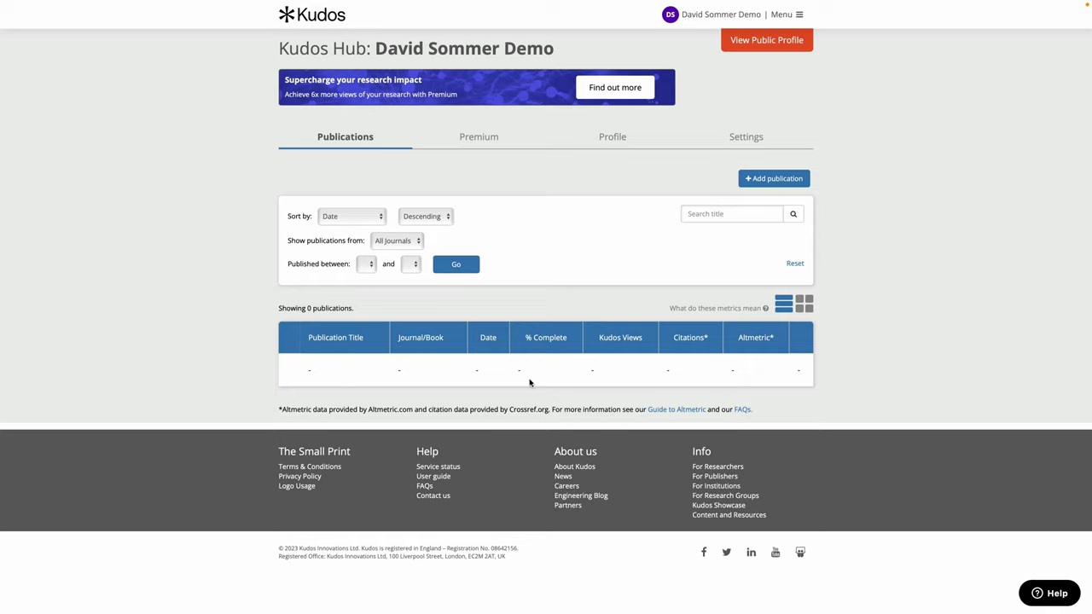
Step: Add a publication, open its "What is it about?" section for editing and show the example summaries
{"action": "left_click", "coordinate": [793, 180]}
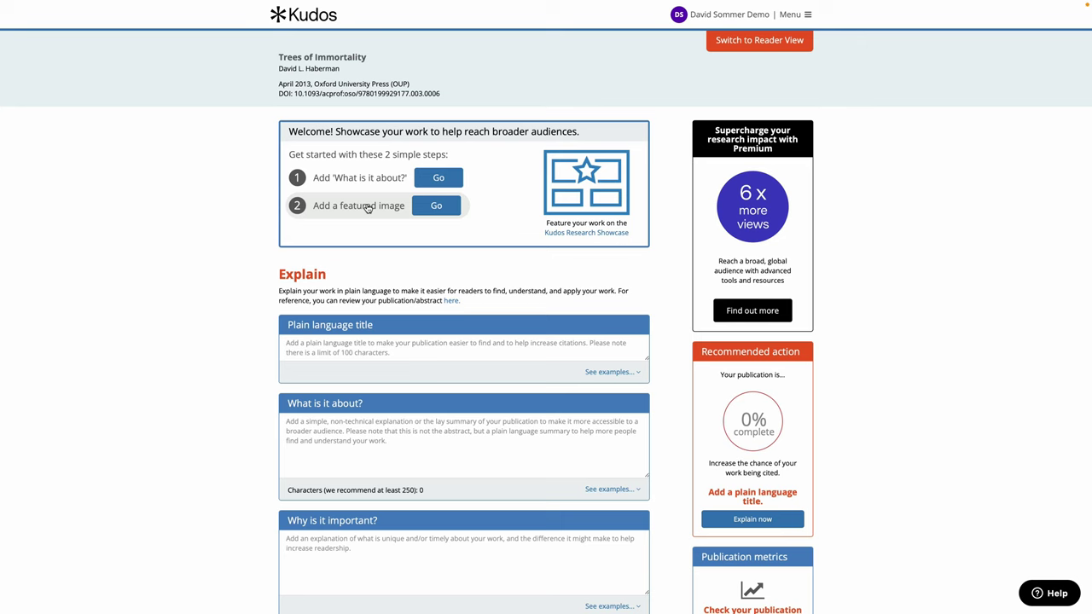
{"action": "left_click", "coordinate": [438, 178]}
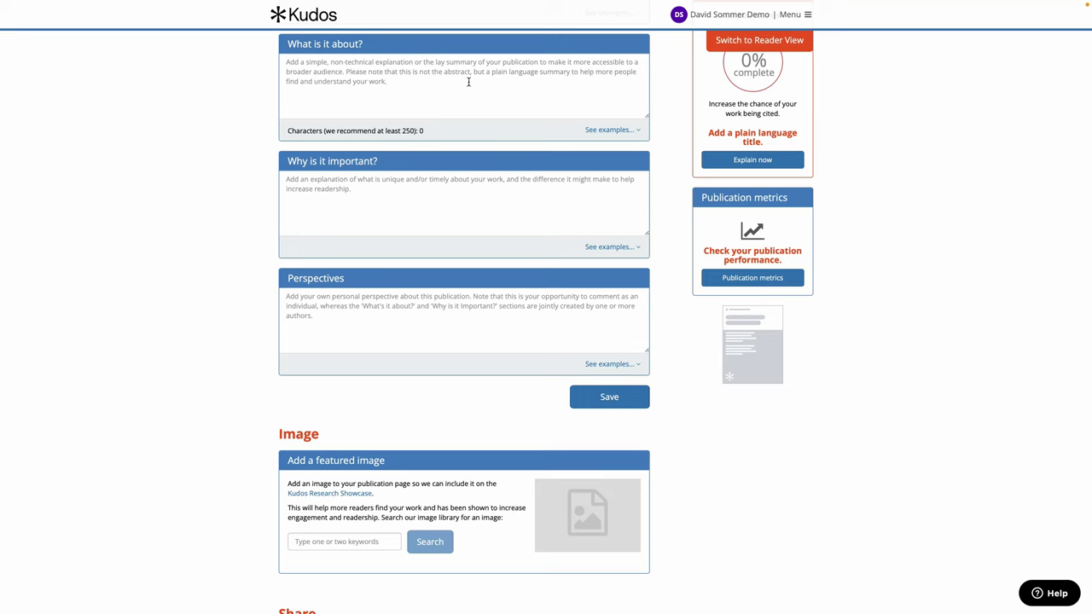
{"action": "left_click", "coordinate": [610, 130]}
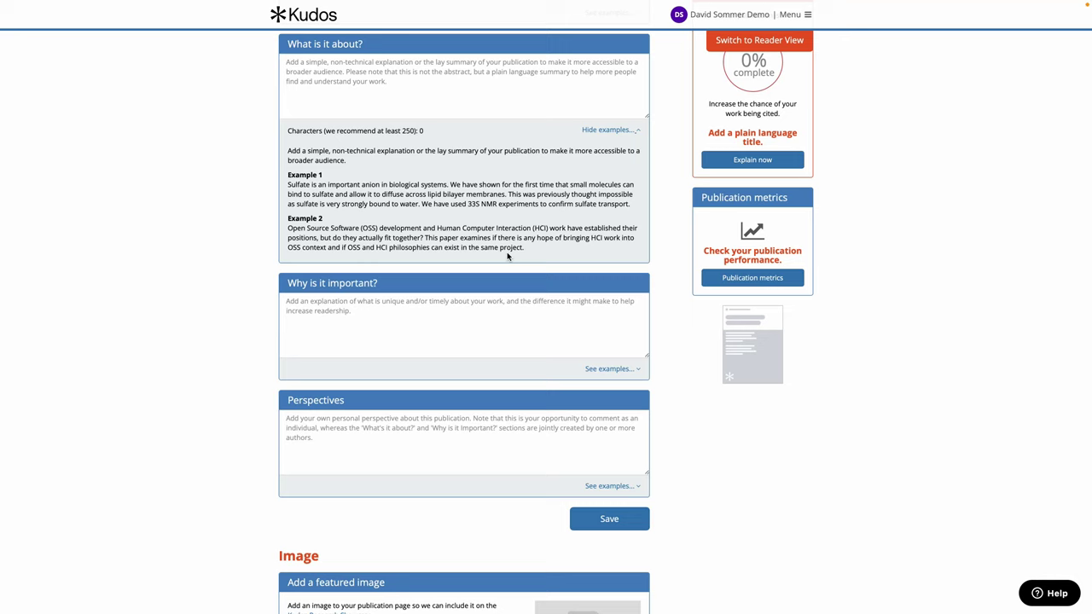
{"action": "left_click", "coordinate": [487, 92]}
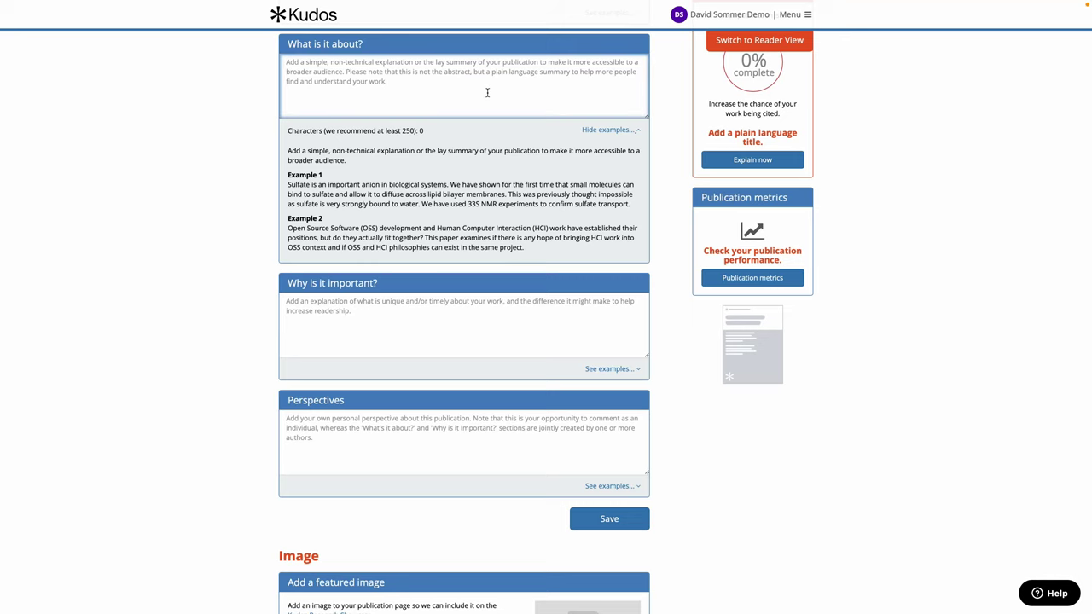
Step: Search the featured image library for "trees" and save the upward view of tall trunks from the third page of results
{"action": "scroll", "coordinate": [487, 92], "scroll_direction": "down", "scroll_amount": 5}
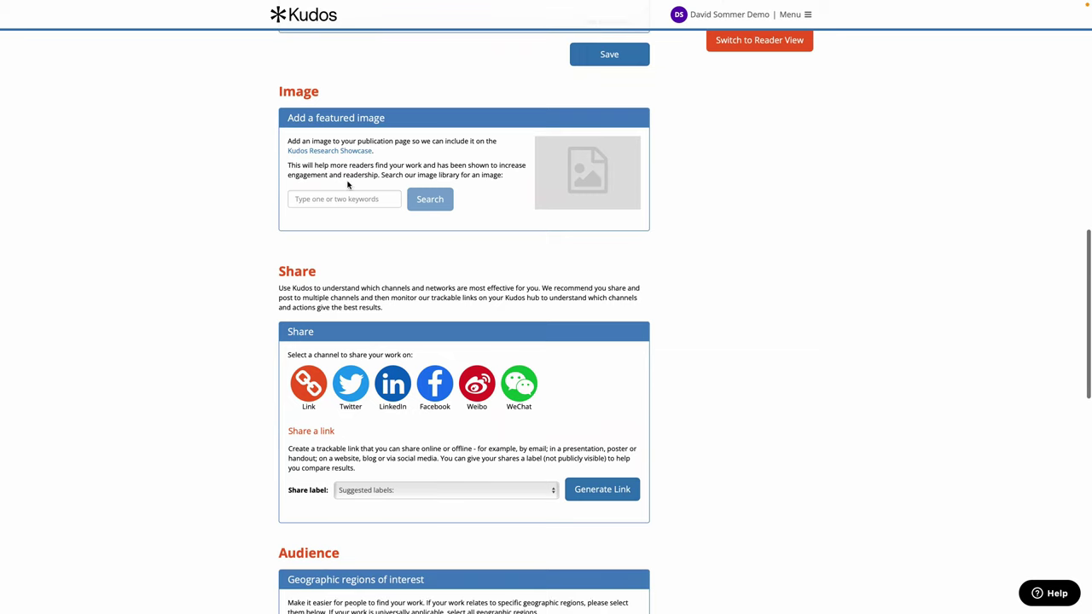
{"action": "left_click", "coordinate": [344, 198]}
{"action": "type", "text": "trees"}
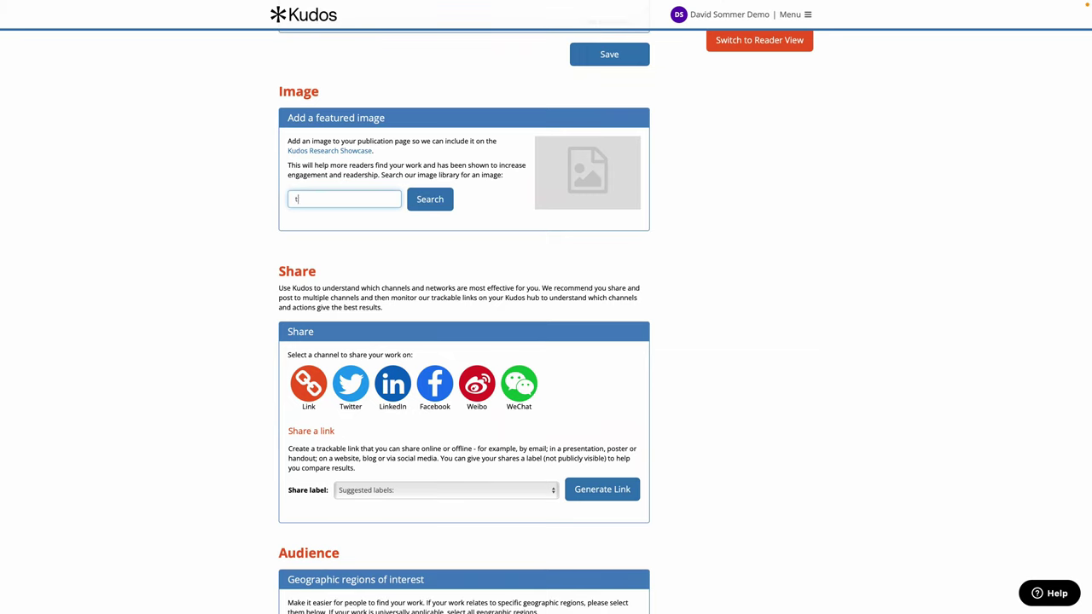
{"action": "left_click", "coordinate": [433, 205]}
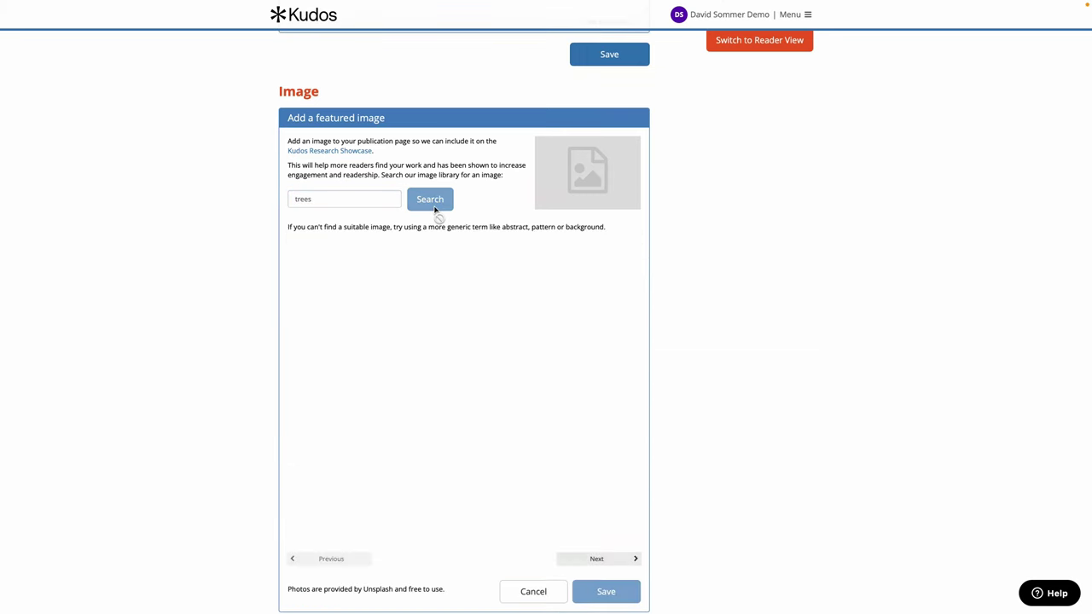
{"action": "scroll", "coordinate": [507, 349], "scroll_direction": "down", "scroll_amount": 1}
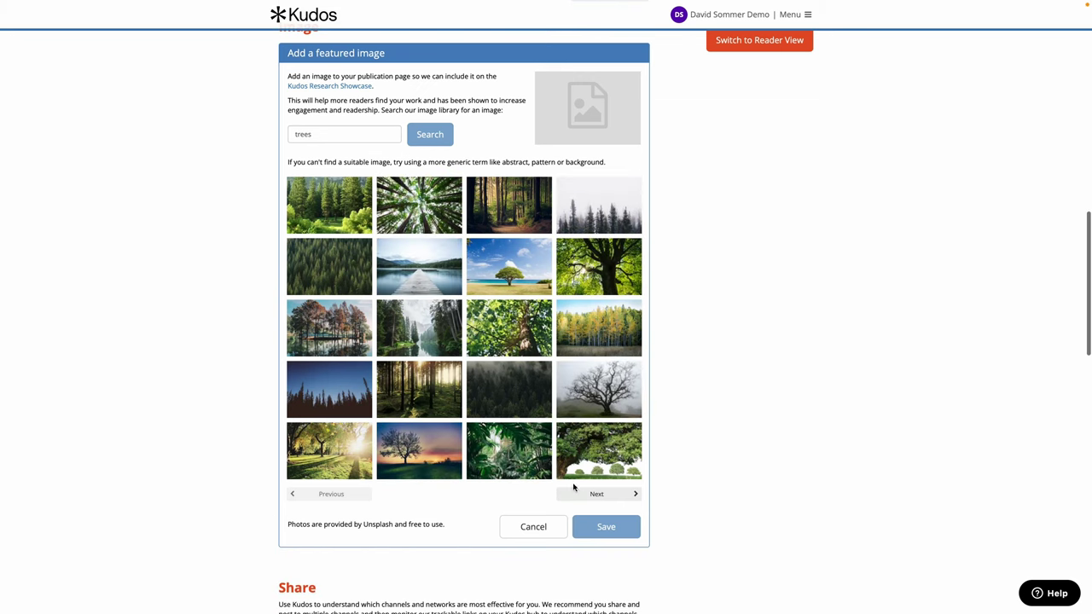
{"action": "left_click", "coordinate": [577, 495]}
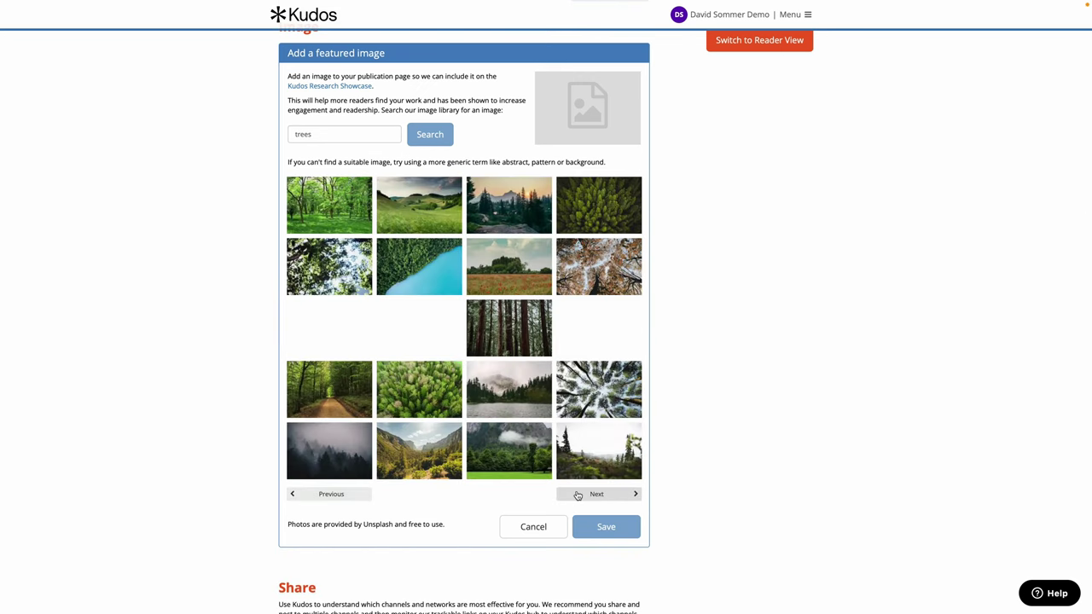
{"action": "left_click", "coordinate": [577, 496]}
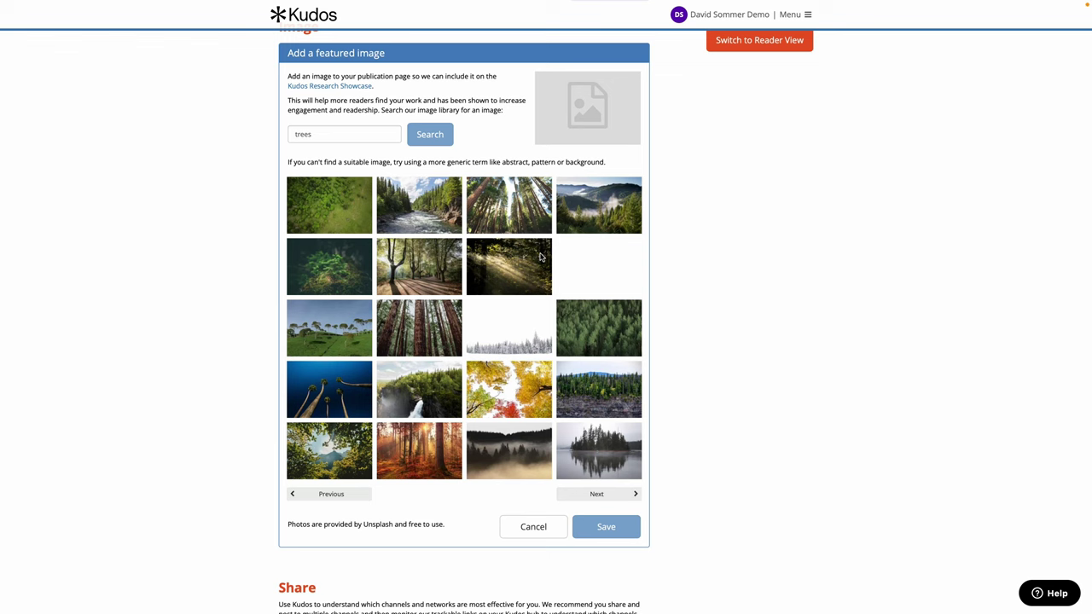
{"action": "left_click", "coordinate": [509, 207]}
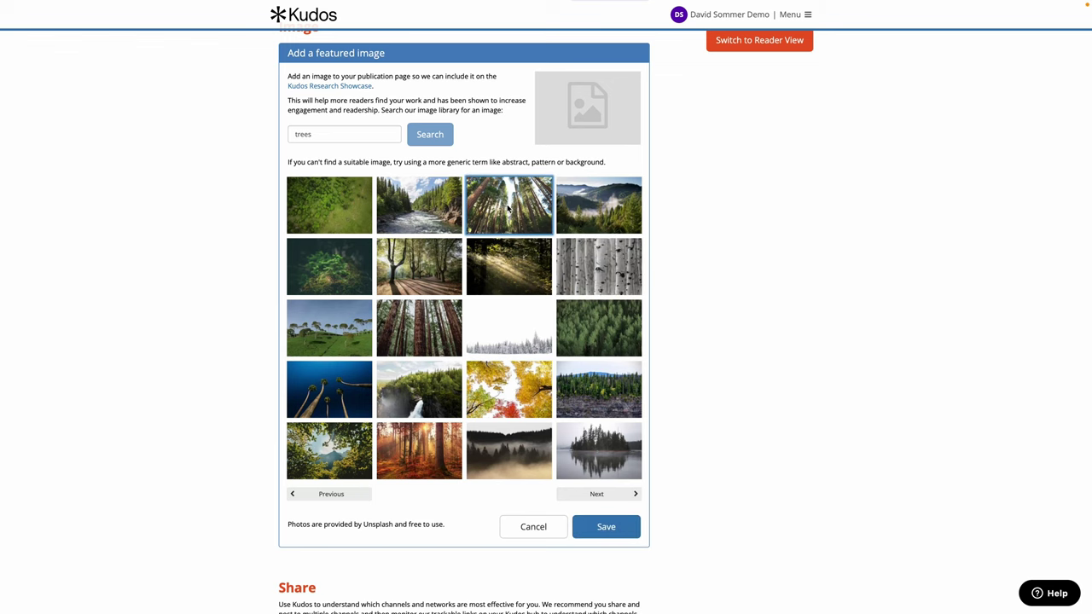
{"action": "left_click", "coordinate": [604, 527]}
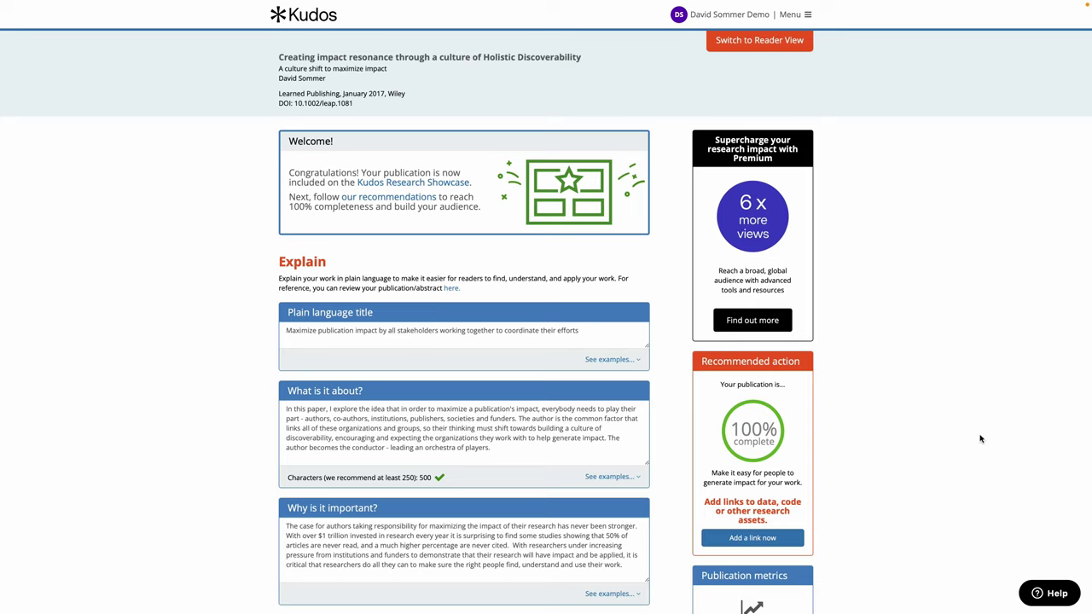
Step: Review the completed publication's explanations and featured image, including how they appear in the reader view
{"action": "scroll", "coordinate": [978, 441], "scroll_direction": "down", "scroll_amount": 3}
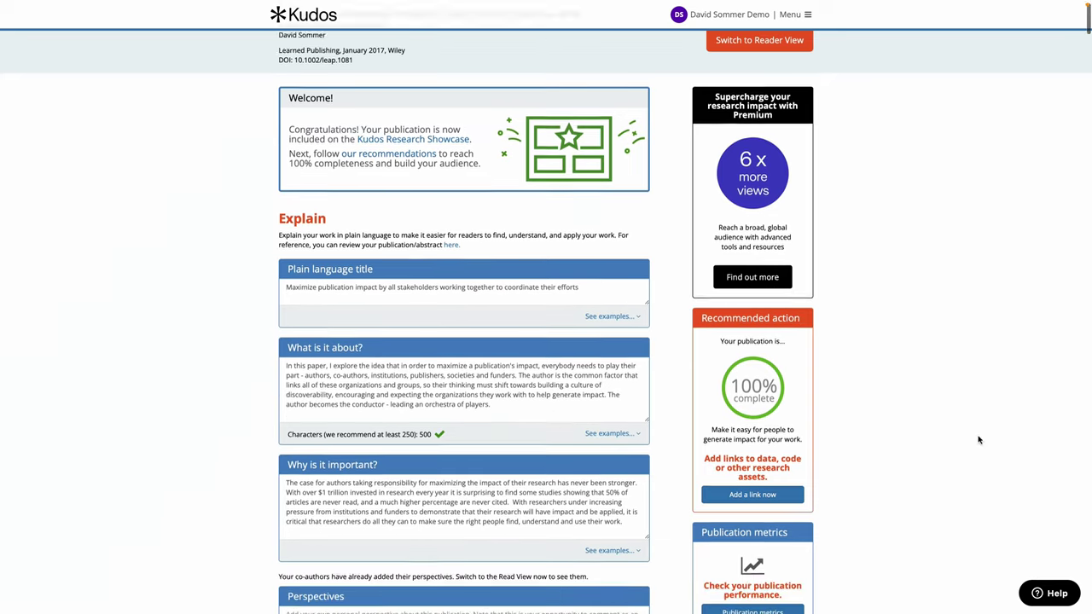
{"action": "scroll", "coordinate": [979, 440], "scroll_direction": "down", "scroll_amount": 1}
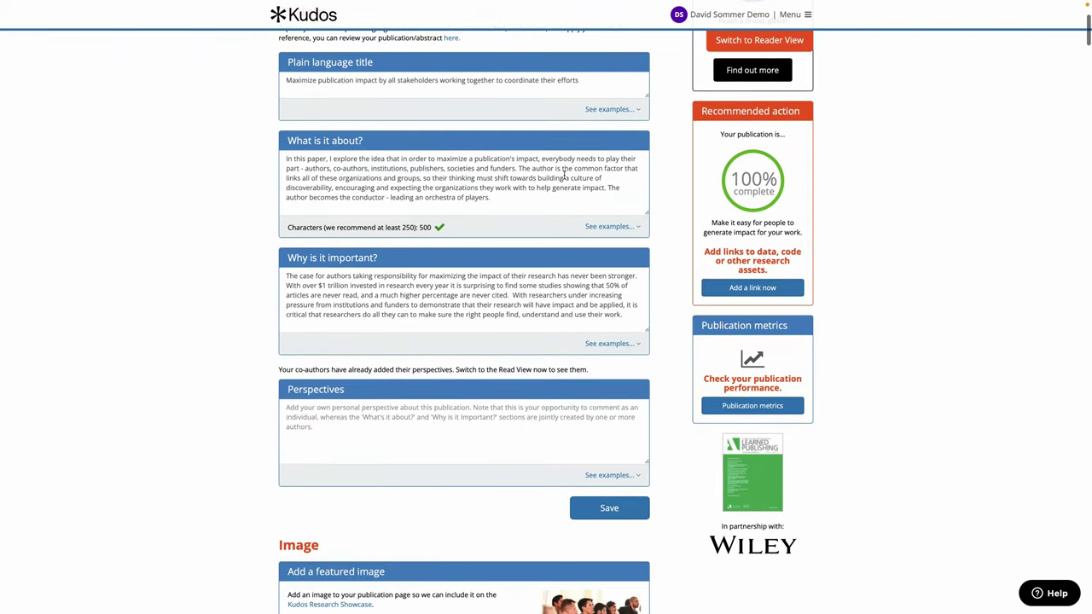
{"action": "scroll", "coordinate": [563, 175], "scroll_direction": "down", "scroll_amount": 5}
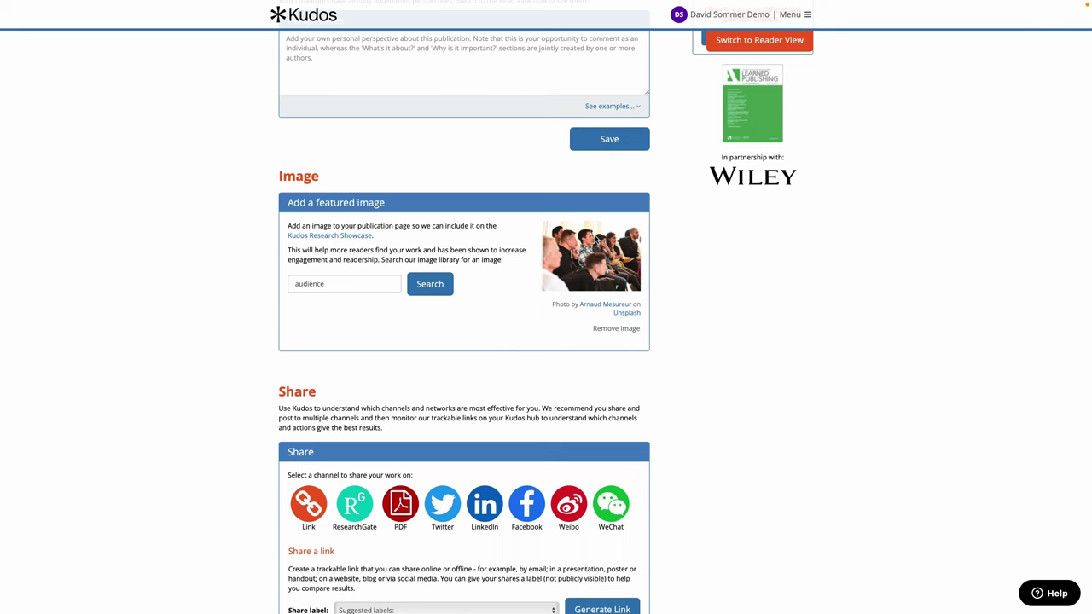
{"action": "left_click", "coordinate": [778, 41]}
{"action": "scroll", "coordinate": [911, 296], "scroll_direction": "down", "scroll_amount": 2}
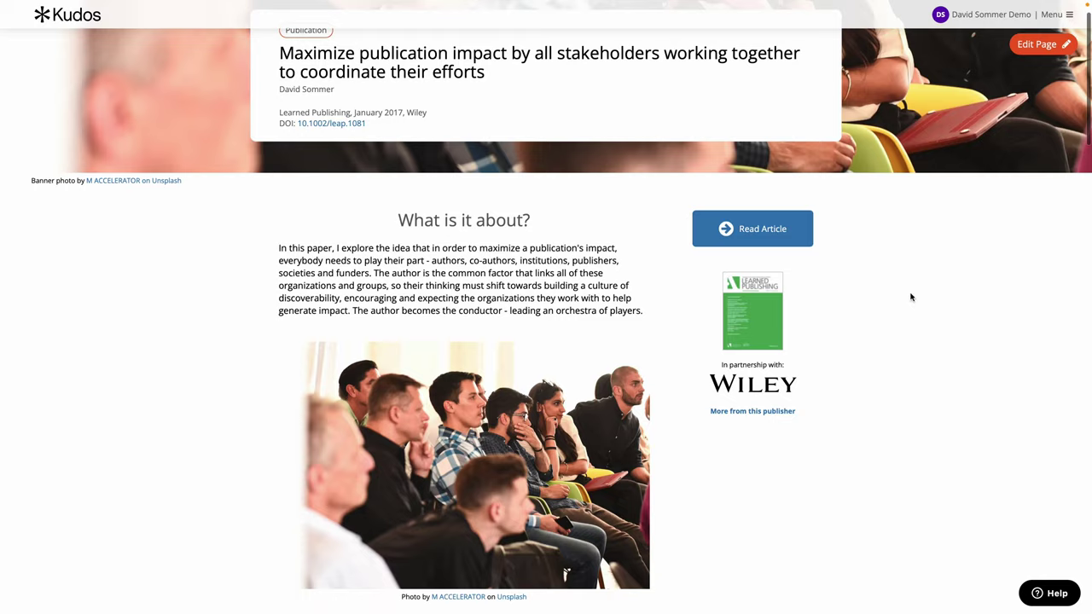
{"action": "scroll", "coordinate": [911, 297], "scroll_direction": "up", "scroll_amount": 2}
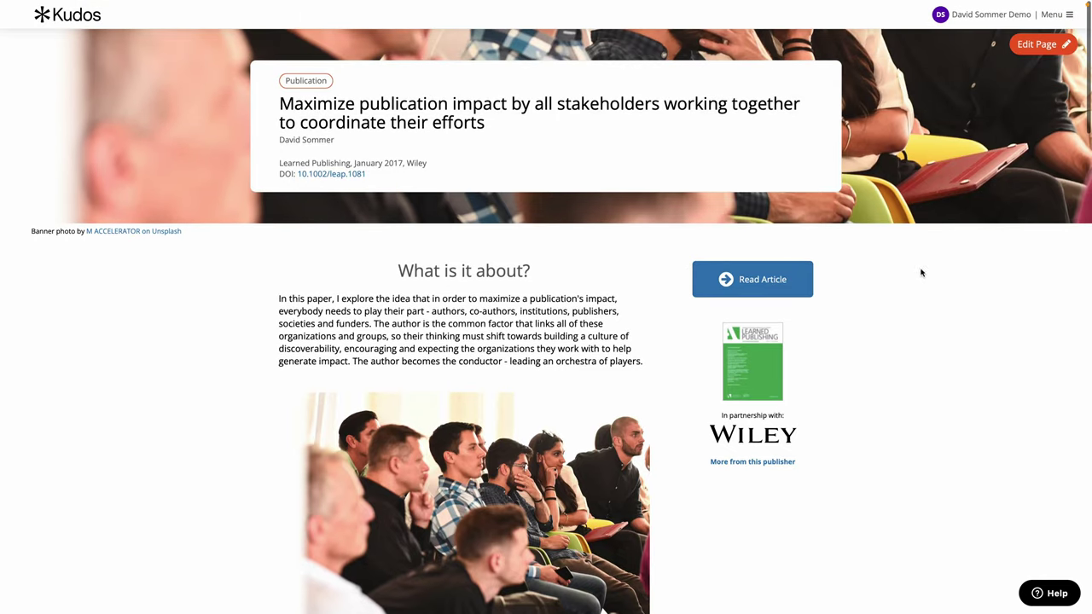
Step: Return to editing the publication page, then generate and copy a trackable share link with the custom label "email signature"
{"action": "left_click", "coordinate": [1037, 47]}
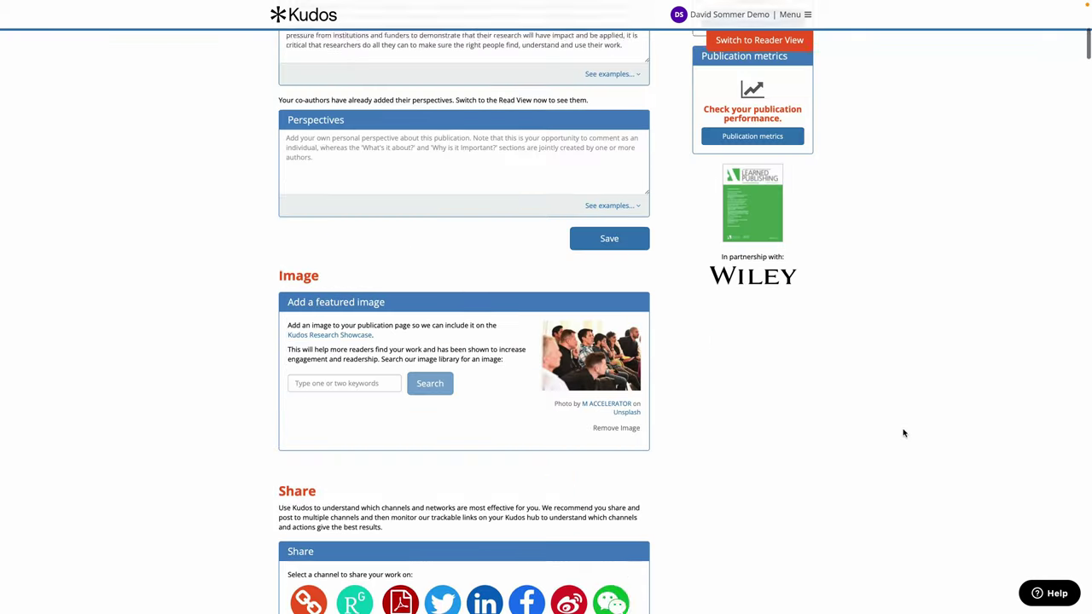
{"action": "scroll", "coordinate": [904, 433], "scroll_direction": "down", "scroll_amount": 5}
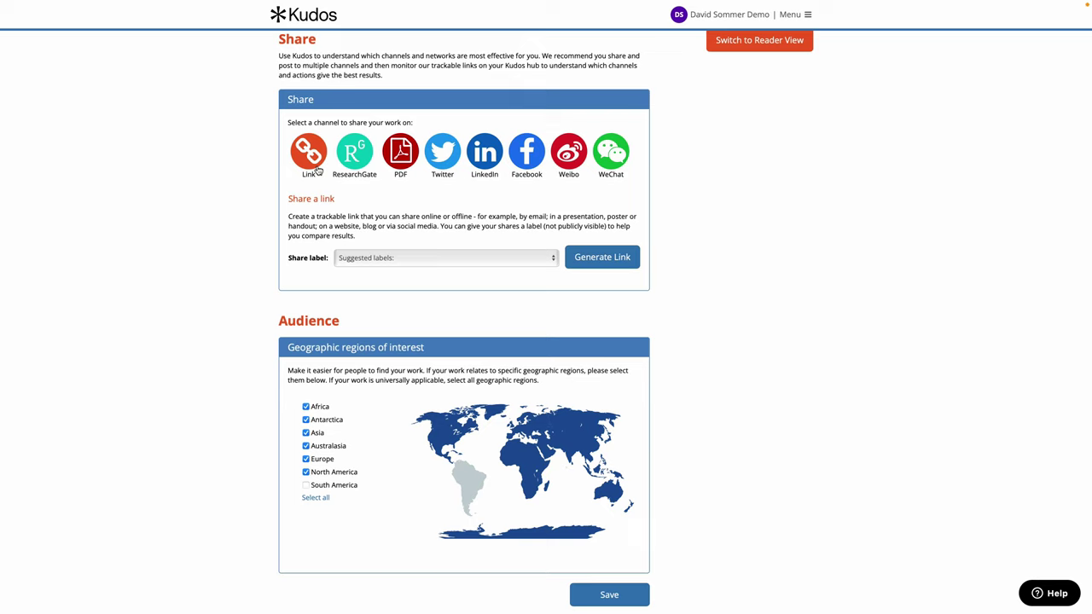
{"action": "left_click", "coordinate": [379, 259]}
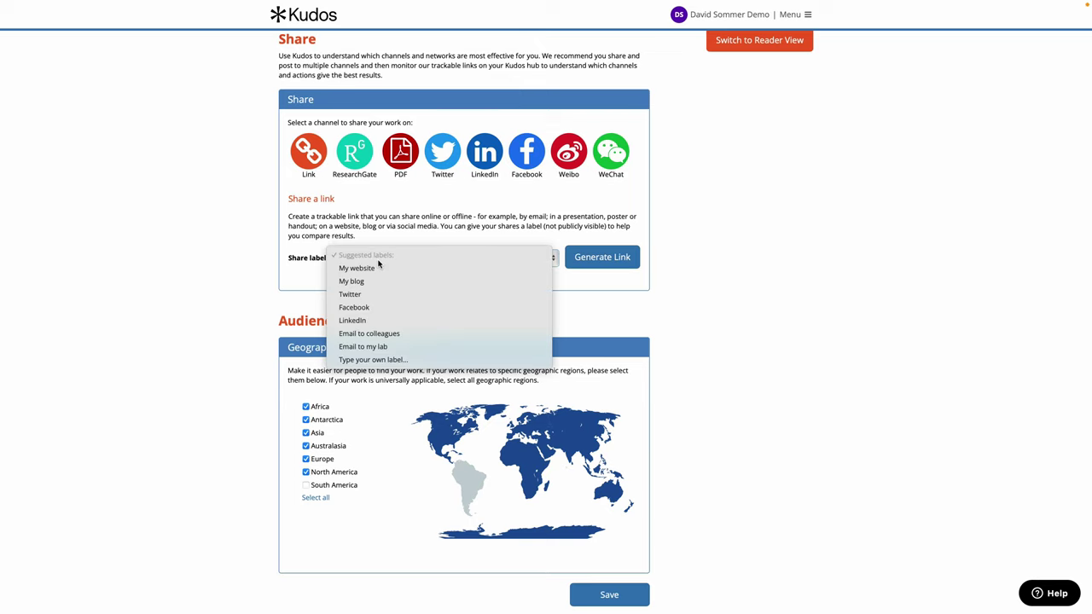
{"action": "left_click", "coordinate": [391, 357]}
{"action": "left_click", "coordinate": [391, 276]}
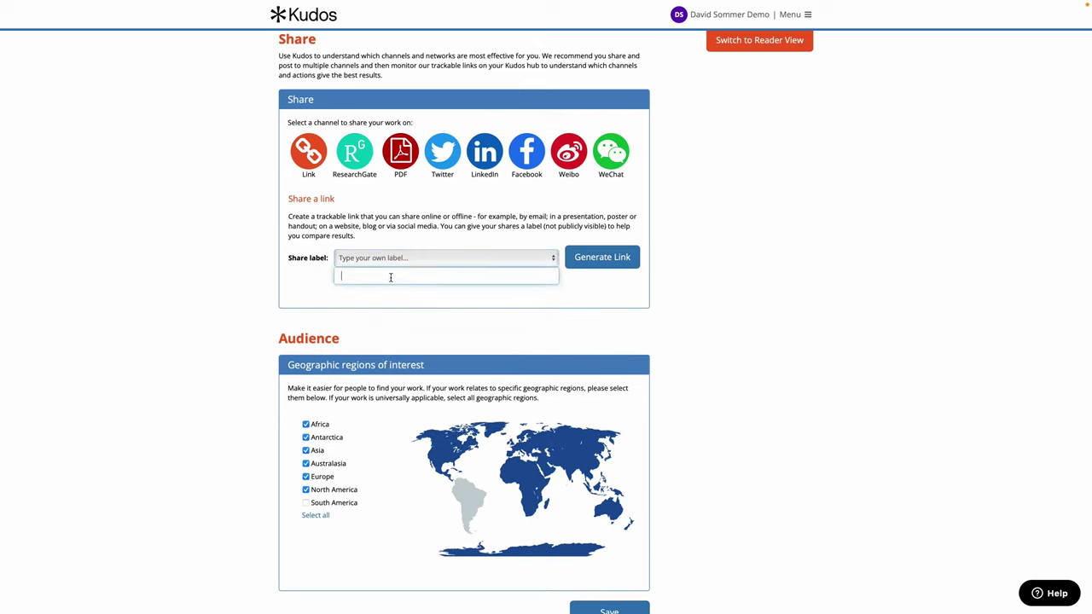
{"action": "type", "text": "email signature"}
{"action": "left_click", "coordinate": [609, 264]}
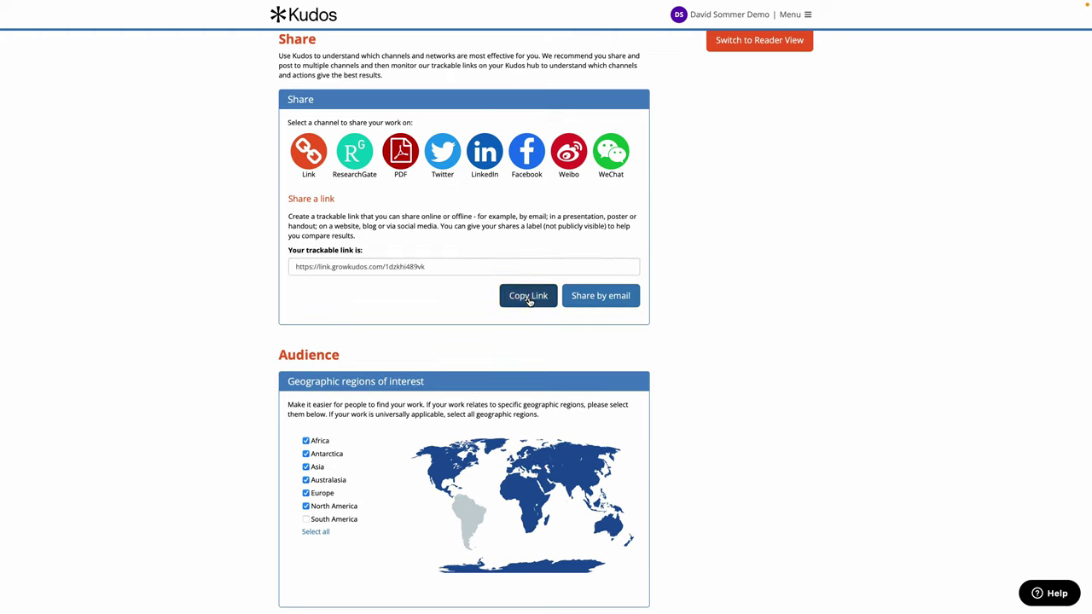
{"action": "left_click", "coordinate": [528, 298]}
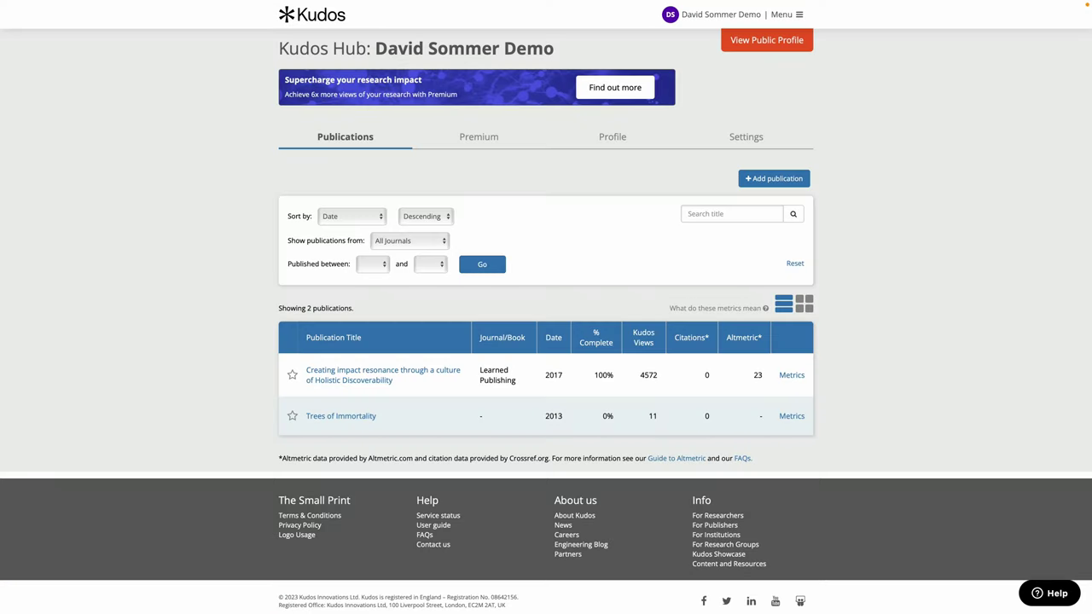
Step: Open the publication metrics for "Creating impact resonance through a culture of Holistic Discoverability"
{"action": "left_click", "coordinate": [794, 376]}
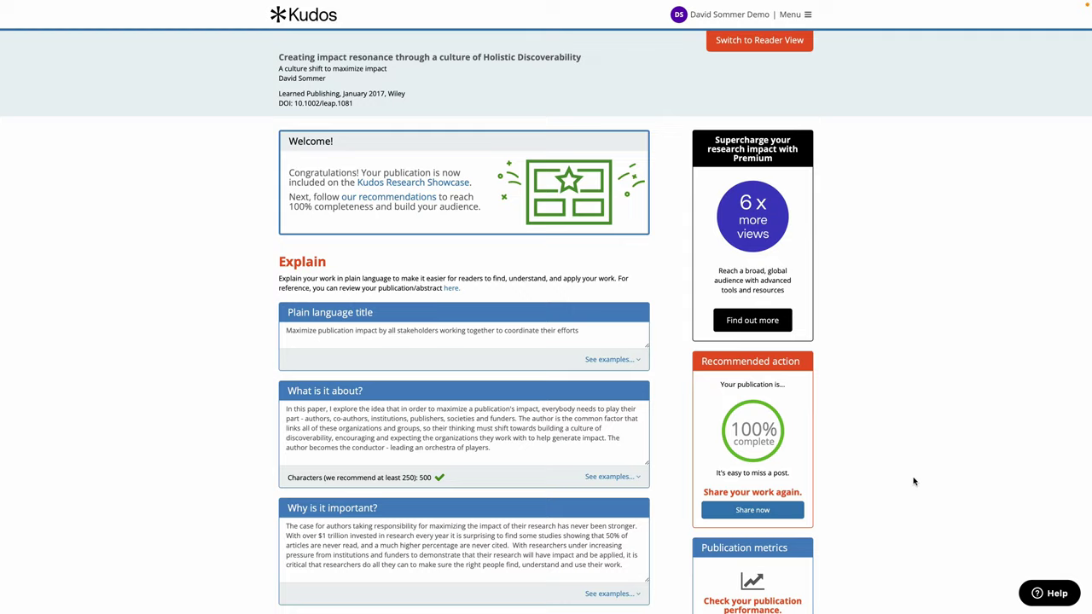
{"action": "scroll", "coordinate": [913, 481], "scroll_direction": "down", "scroll_amount": 5}
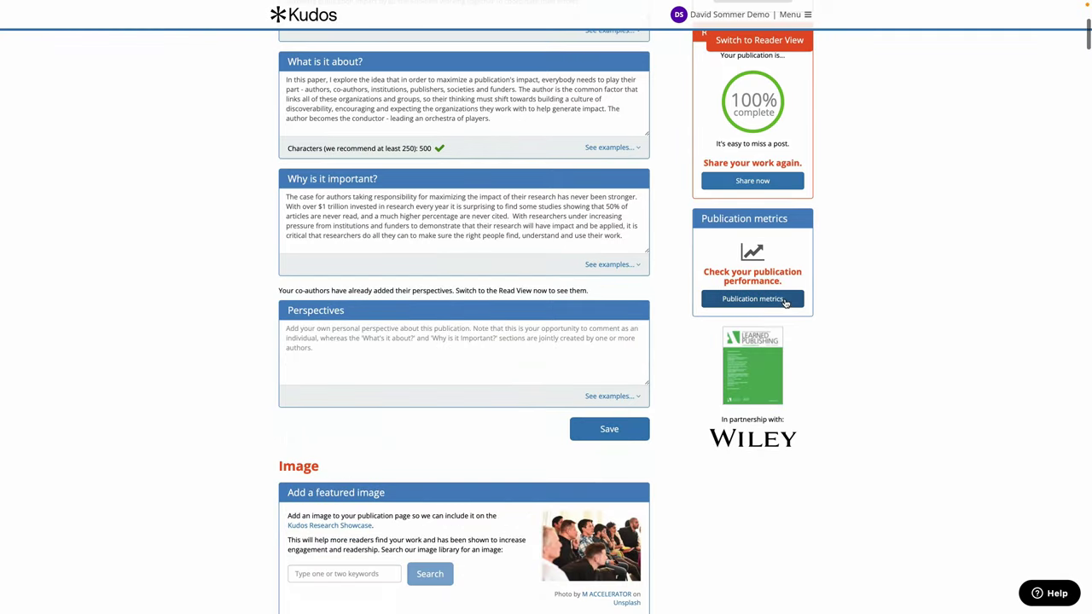
{"action": "left_click", "coordinate": [782, 303]}
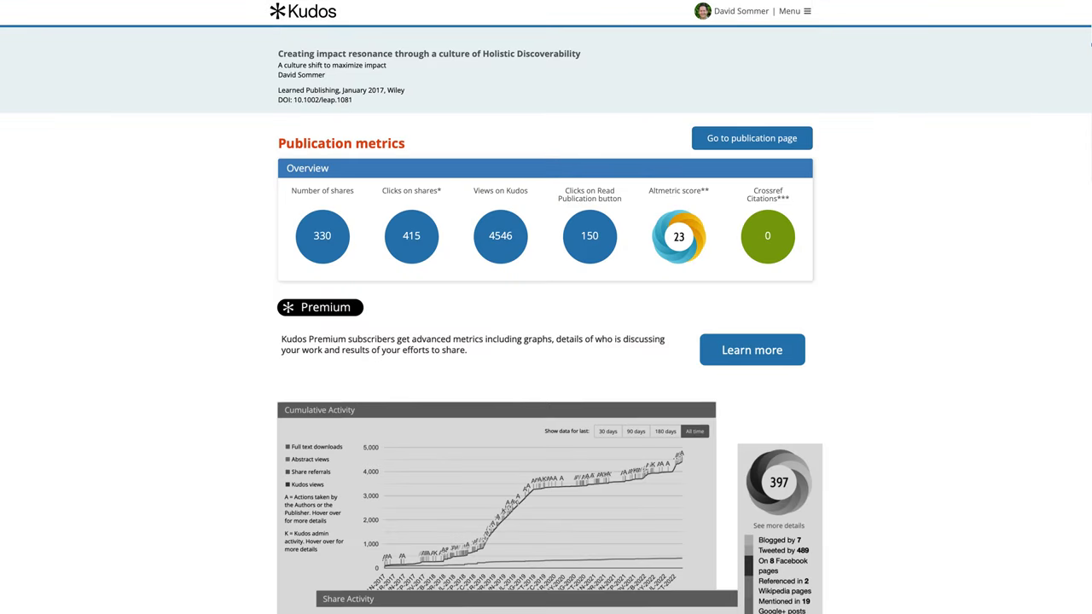